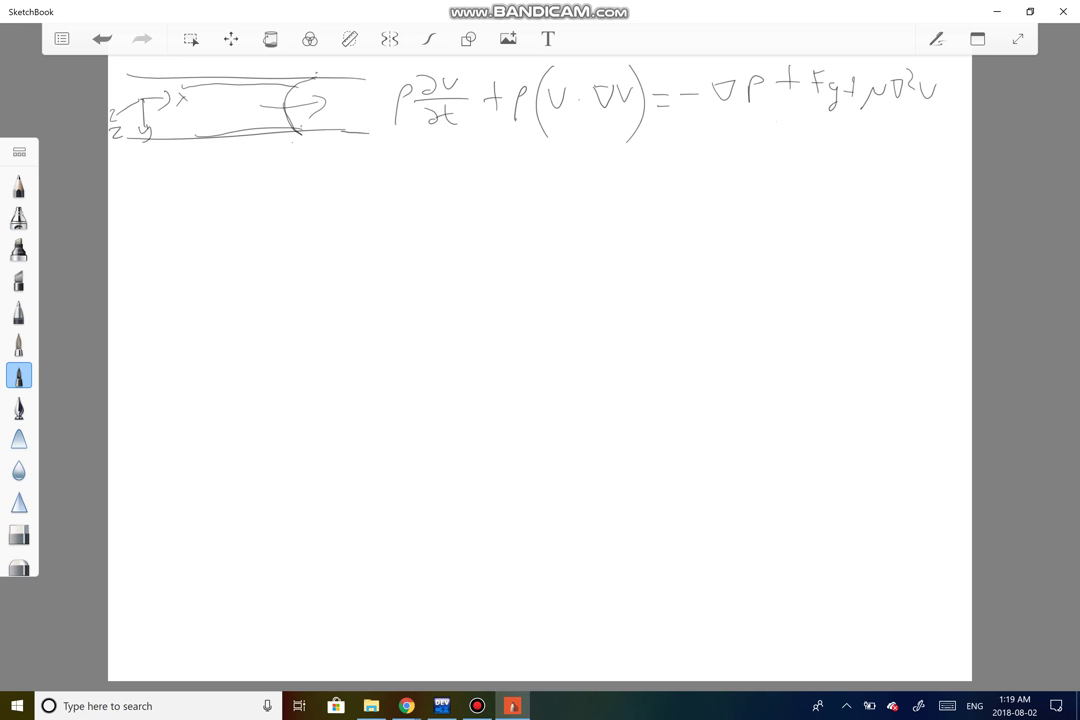
Step: Write ρ∂vx/∂t + ρ followed by the (vx, vy, vz) velocity column, undoing a stray v stroke
mouse_move(126, 204)
mouse_down()
mouse_move(170, 171)
mouse_move(177, 183)
mouse_move(158, 186)
mouse_move(190, 187)
mouse_move(172, 212)
mouse_up()
drag(163, 204, 217, 190)
mouse_move(207, 180)
mouse_down()
mouse_move(231, 200)
mouse_move(238, 179)
mouse_move(232, 204)
mouse_move(265, 233)
mouse_up()
drag(264, 177, 283, 175)
key(ctrl+z)
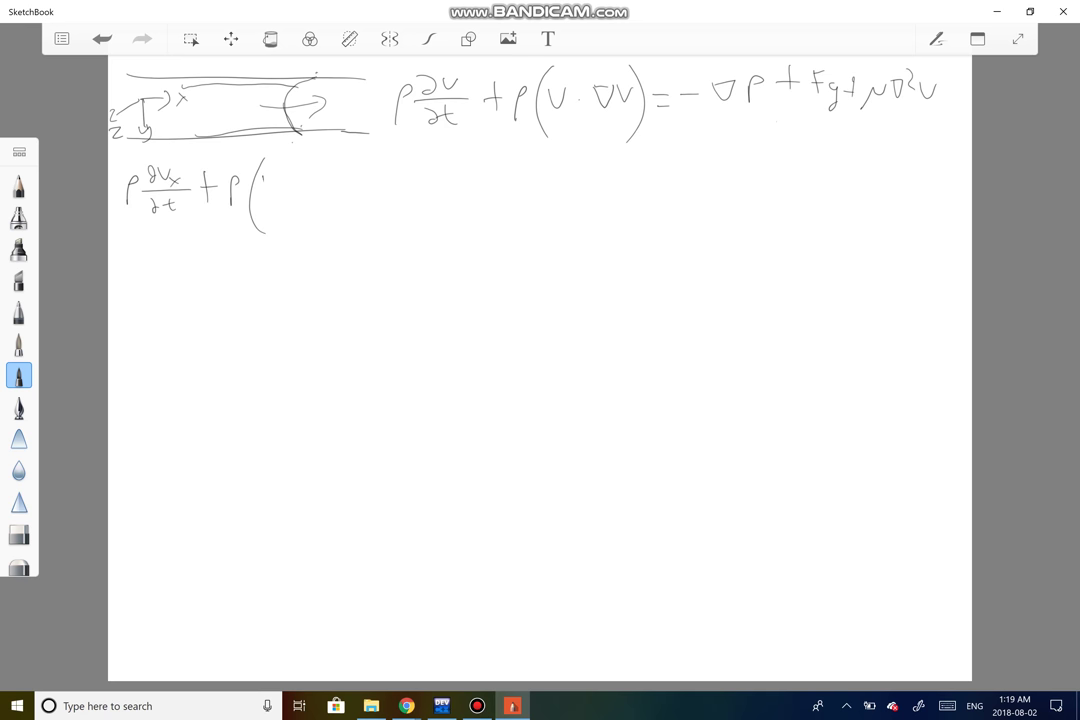
mouse_move(269, 161)
mouse_down()
mouse_move(279, 164)
mouse_move(274, 212)
mouse_up()
drag(278, 216, 285, 225)
drag(293, 152, 292, 240)
Step: Write the bracketed gradient column ∂vx/∂x, ∂vx/∂y, ∂vx/∂z
drag(345, 166, 347, 238)
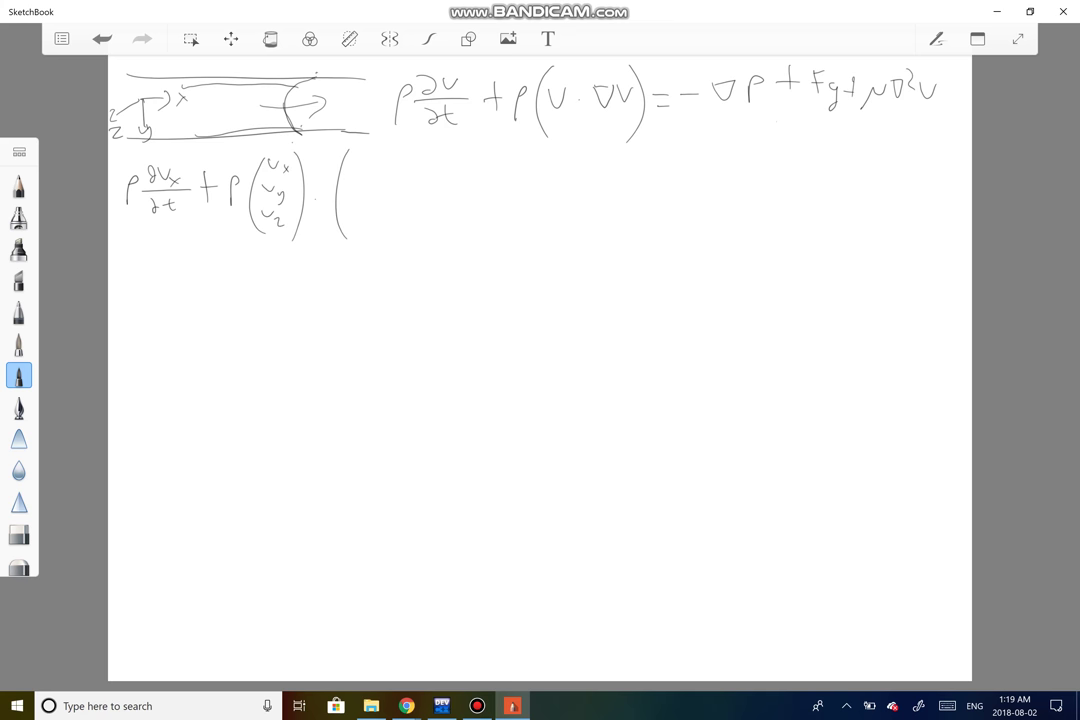
drag(357, 155, 365, 162)
mouse_move(367, 153)
mouse_down()
mouse_move(395, 170)
mouse_move(355, 182)
mouse_move(376, 182)
mouse_move(357, 197)
mouse_move(388, 195)
mouse_up()
mouse_move(388, 187)
mouse_down()
mouse_move(362, 213)
mouse_move(387, 214)
mouse_move(362, 230)
mouse_move(364, 213)
mouse_move(387, 233)
mouse_up()
drag(387, 225, 380, 234)
mouse_move(352, 235)
mouse_down()
mouse_move(391, 235)
mouse_move(366, 248)
mouse_move(386, 247)
mouse_up()
drag(404, 149, 405, 247)
Step: Add = −∂P/∂x + after the convective term
drag(446, 199, 456, 199)
drag(445, 203, 459, 203)
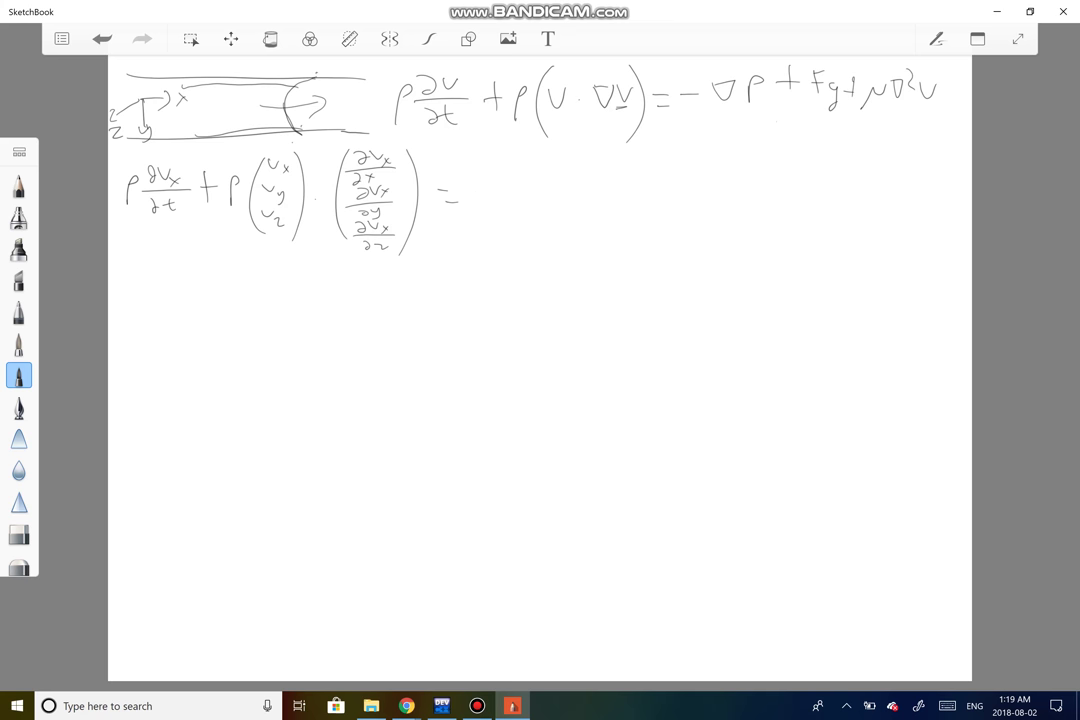
drag(471, 195, 506, 189)
mouse_move(492, 201)
mouse_down()
mouse_move(531, 200)
mouse_move(503, 222)
mouse_move(520, 226)
mouse_move(523, 180)
mouse_move(556, 200)
mouse_up()
drag(548, 192, 548, 207)
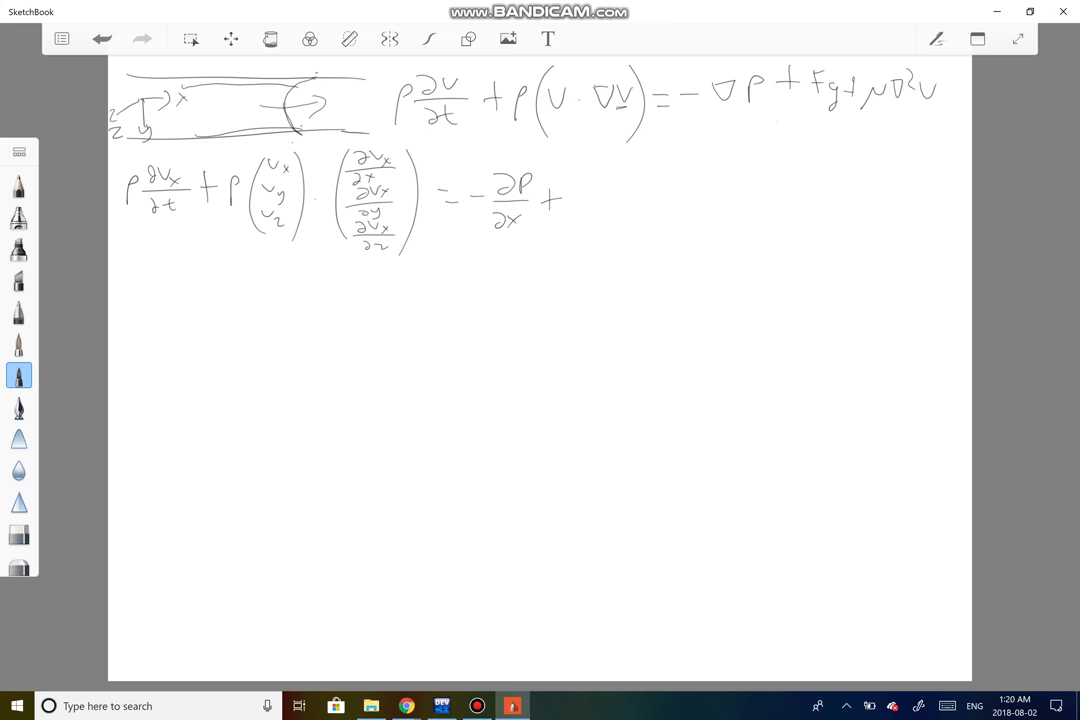
Step: Write 0 + ν( and the first viscous term ∂²vx/∂x²
mouse_move(580, 194)
mouse_down()
mouse_move(610, 212)
mouse_move(622, 198)
mouse_up()
mouse_move(630, 192)
mouse_down()
mouse_move(701, 163)
mouse_move(688, 242)
mouse_up()
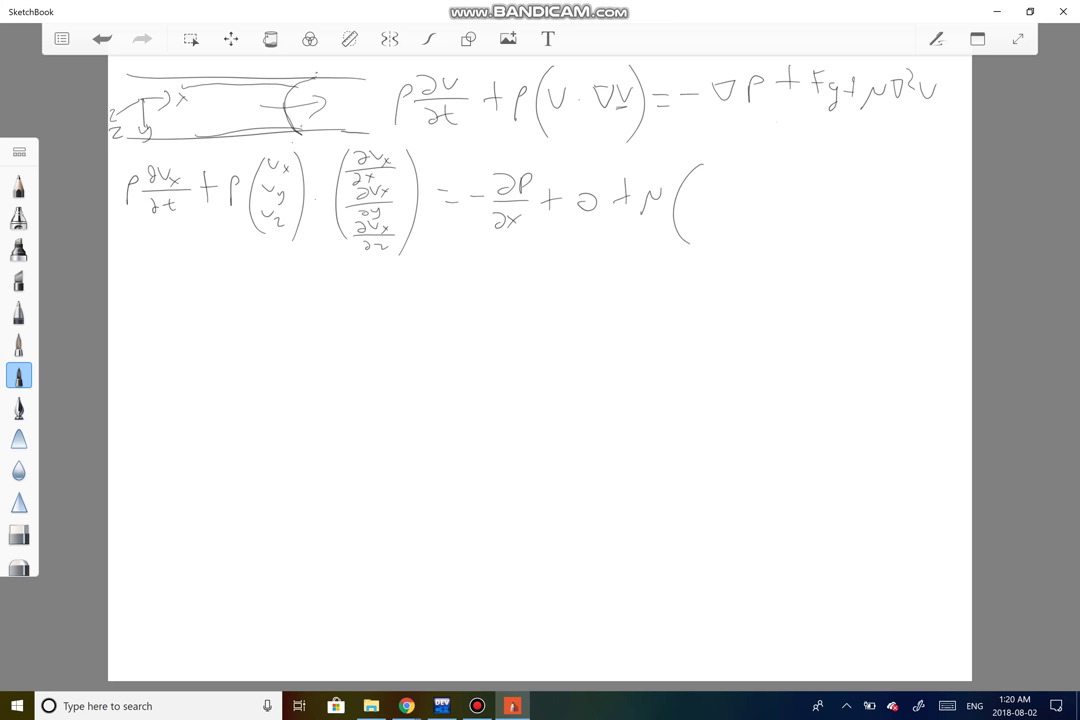
mouse_move(700, 173)
mouse_down()
mouse_move(706, 185)
mouse_move(729, 179)
mouse_up()
drag(738, 177, 760, 188)
mouse_move(686, 197)
mouse_down()
mouse_move(762, 198)
mouse_move(703, 223)
mouse_move(730, 220)
mouse_up()
drag(728, 210, 717, 223)
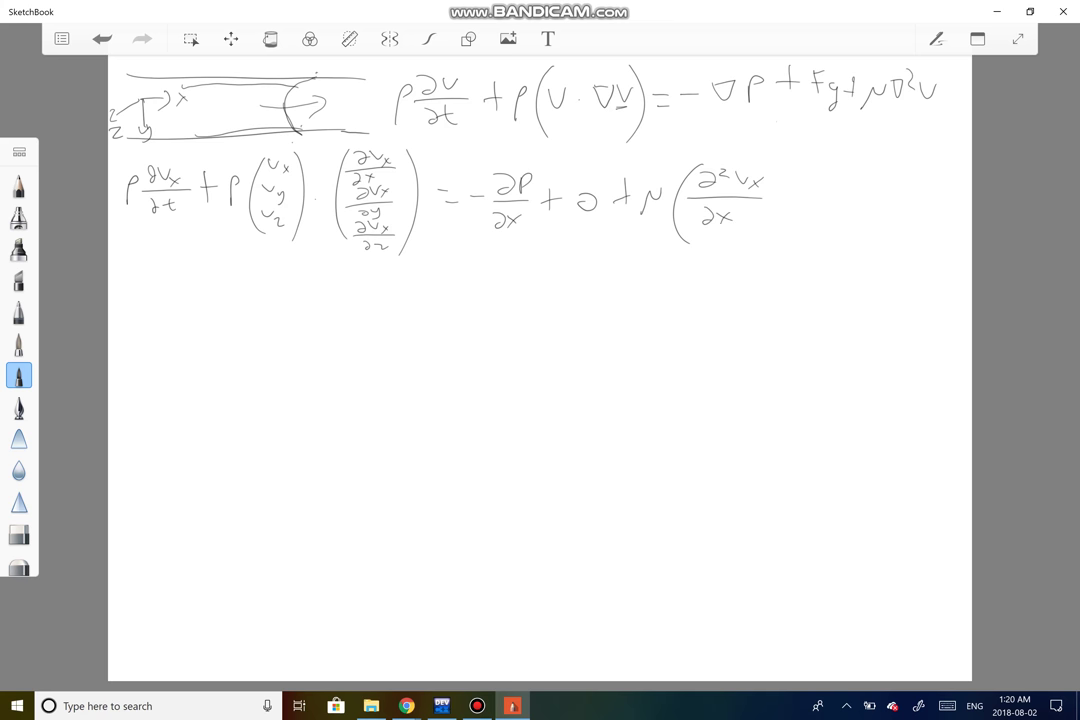
Step: Add + ∂²vx/∂y² + ∂²vx/∂z² and close the viscous bracket
mouse_move(786, 189)
mouse_down()
mouse_move(786, 205)
mouse_move(833, 178)
mouse_move(866, 190)
mouse_up()
drag(866, 177, 861, 198)
mouse_move(812, 207)
mouse_down()
mouse_move(806, 224)
mouse_move(836, 228)
mouse_move(888, 198)
mouse_up()
mouse_move(880, 190)
mouse_down()
mouse_move(920, 190)
mouse_move(927, 172)
mouse_move(950, 176)
mouse_move(950, 195)
mouse_move(916, 203)
mouse_move(956, 202)
mouse_up()
mouse_move(922, 212)
mouse_down()
mouse_move(912, 222)
mouse_move(957, 200)
mouse_move(944, 228)
mouse_up()
drag(944, 212, 951, 215)
drag(959, 161, 957, 241)
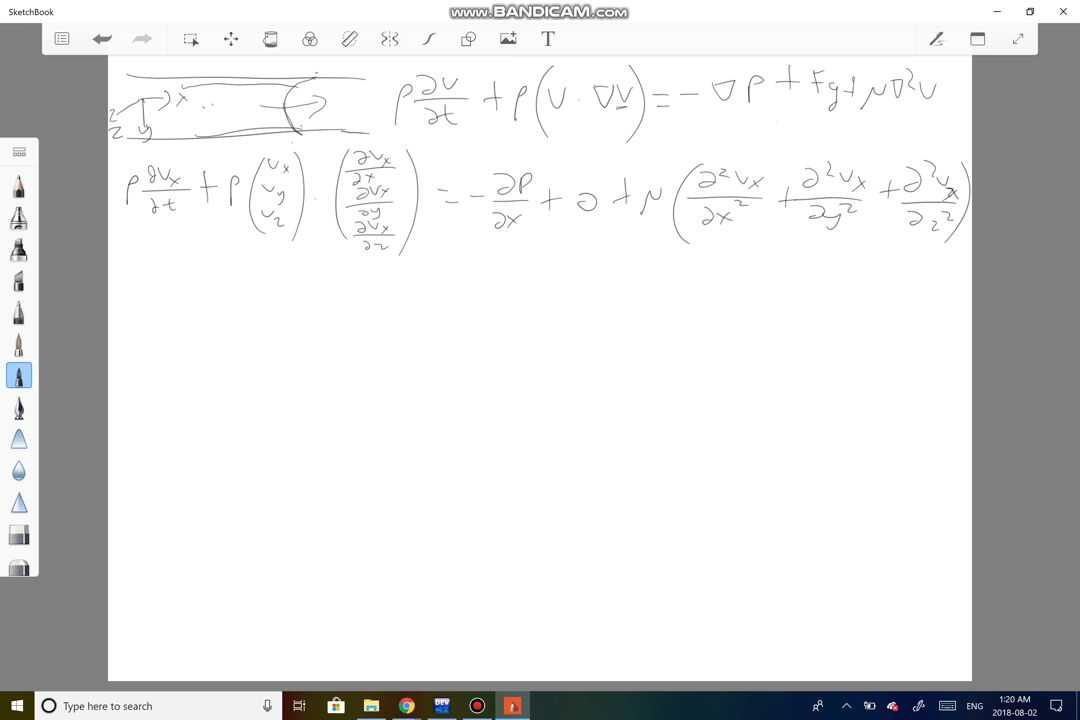
Step: Strike out the steady-state ρ∂vx/∂t term and begin a new line with ρ(0
drag(113, 227, 205, 150)
drag(140, 229, 168, 212)
drag(147, 322, 156, 303)
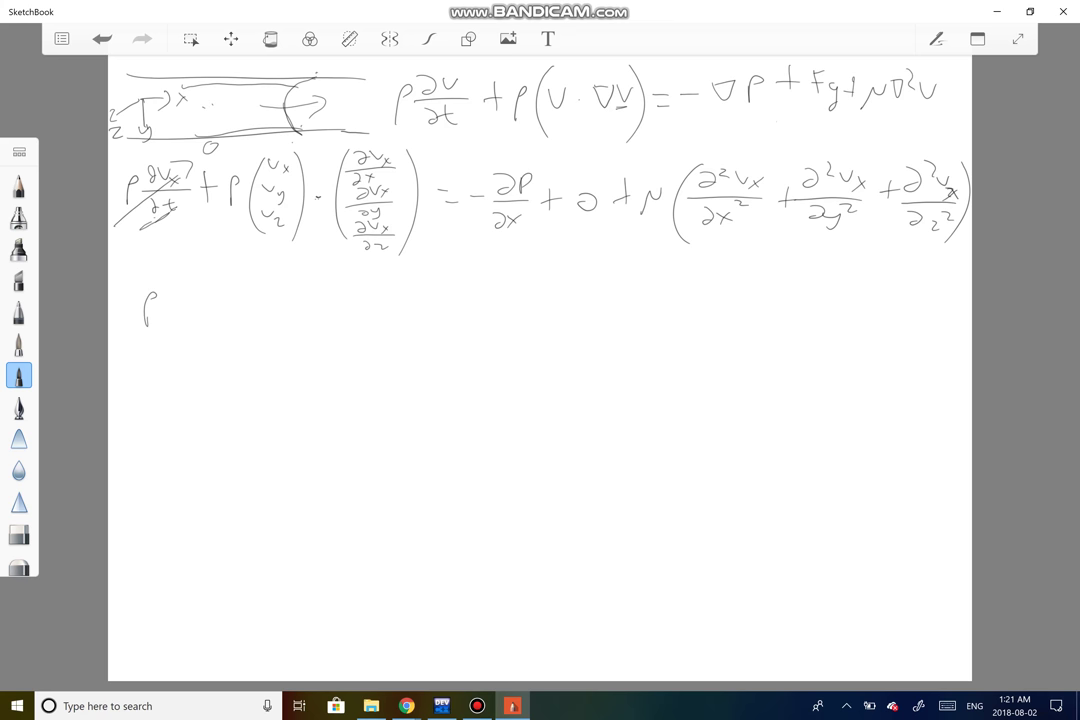
drag(189, 266, 183, 349)
drag(204, 287, 202, 290)
Step: Complete ρ(0 + 0 + 0) and cross out the zero convective term
mouse_move(238, 290)
mouse_down()
mouse_move(238, 310)
mouse_move(246, 300)
mouse_up()
mouse_move(274, 292)
mouse_down()
mouse_move(265, 304)
mouse_move(274, 292)
mouse_up()
mouse_move(300, 290)
mouse_down()
mouse_move(300, 308)
mouse_move(312, 299)
mouse_up()
mouse_move(335, 290)
mouse_down()
mouse_move(328, 303)
mouse_move(336, 291)
mouse_up()
drag(354, 276, 337, 342)
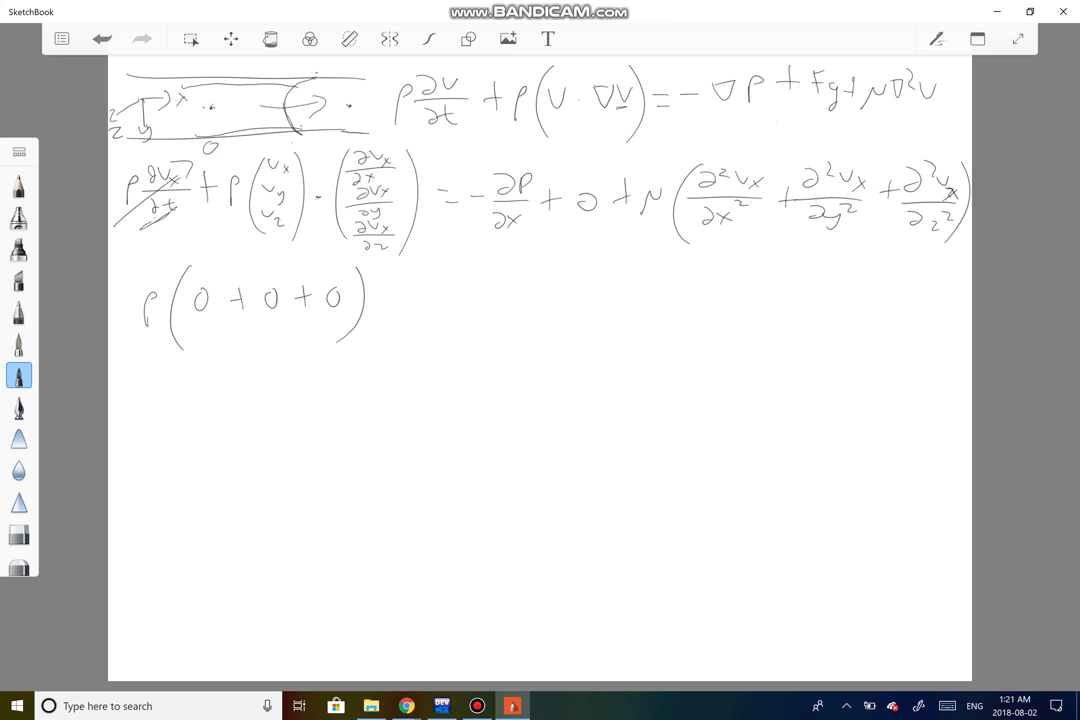
mouse_move(138, 343)
mouse_down()
mouse_move(350, 284)
mouse_move(310, 283)
mouse_up()
drag(356, 250, 352, 251)
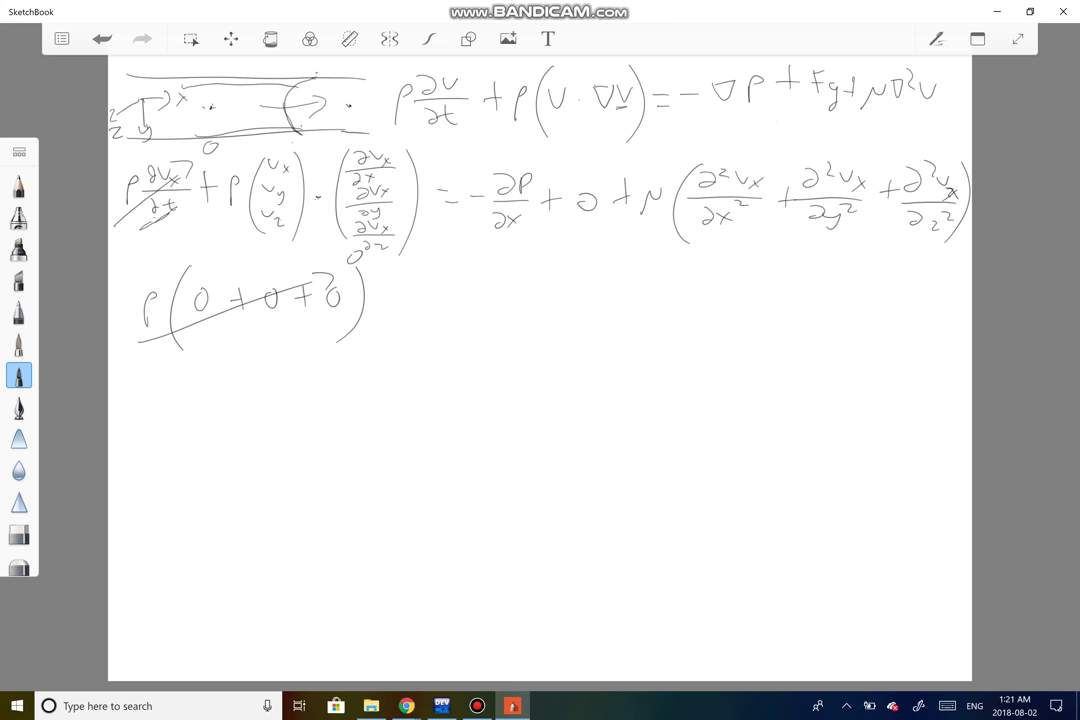
Step: Write 0 = −∂P/∂x + ν(0 after the crossed-out bracket
drag(401, 291, 450, 285)
drag(437, 298, 451, 297)
drag(463, 284, 499, 272)
mouse_move(512, 256)
mouse_down()
mouse_move(513, 271)
mouse_move(545, 278)
mouse_move(503, 304)
mouse_move(529, 314)
mouse_up()
drag(530, 298, 516, 314)
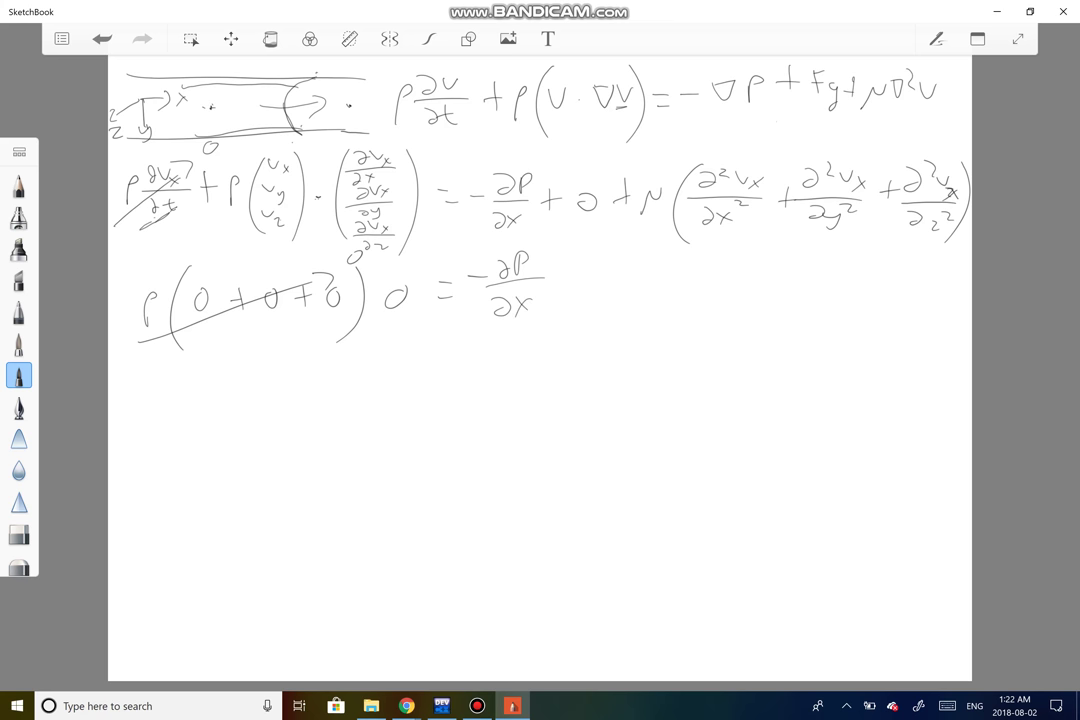
mouse_move(572, 272)
mouse_down()
mouse_move(573, 294)
mouse_move(584, 284)
mouse_up()
mouse_move(594, 278)
mouse_down()
mouse_move(604, 302)
mouse_move(620, 272)
mouse_up()
mouse_move(662, 242)
mouse_down()
mouse_move(642, 296)
mouse_move(662, 336)
mouse_up()
drag(682, 274, 679, 273)
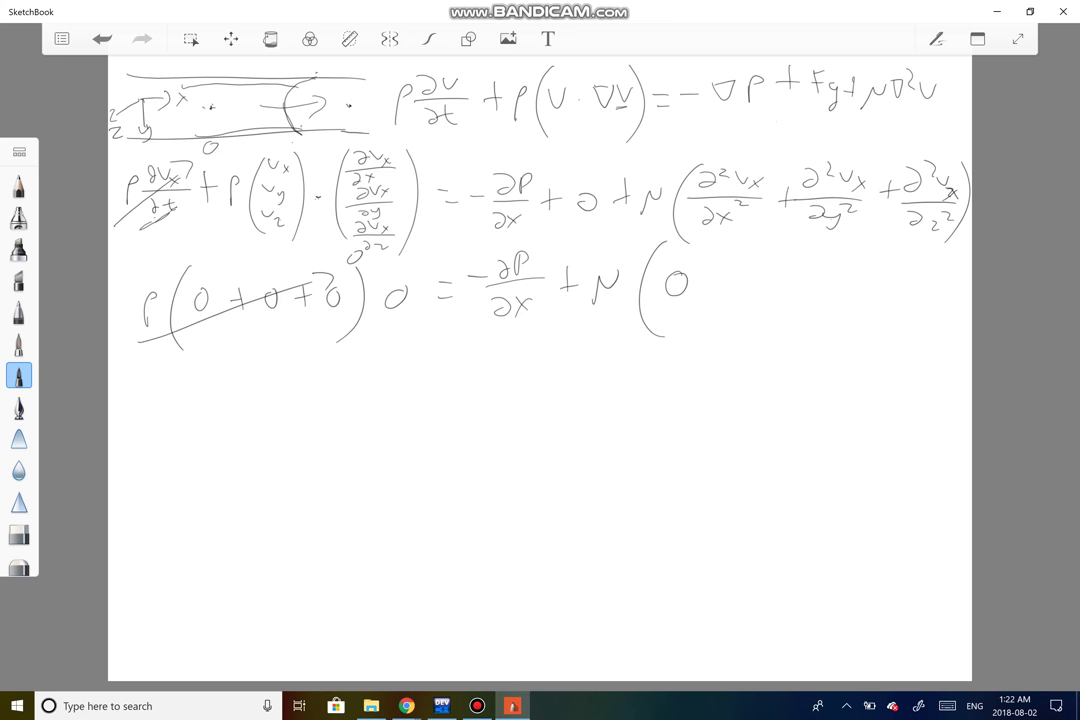
Step: Finish the third line with + ∂²vx/∂y² + 0) and underline the pressure term's ∂x
drag(714, 264, 716, 288)
mouse_move(710, 279)
mouse_down()
mouse_move(749, 249)
mouse_move(742, 264)
mouse_move(773, 257)
mouse_up()
mouse_move(784, 258)
mouse_down()
mouse_move(816, 269)
mouse_move(803, 270)
mouse_up()
mouse_move(712, 282)
mouse_down()
mouse_move(823, 281)
mouse_move(756, 304)
mouse_move(778, 328)
mouse_up()
mouse_move(804, 288)
mouse_down()
mouse_move(818, 298)
mouse_move(846, 283)
mouse_up()
drag(830, 274, 862, 272)
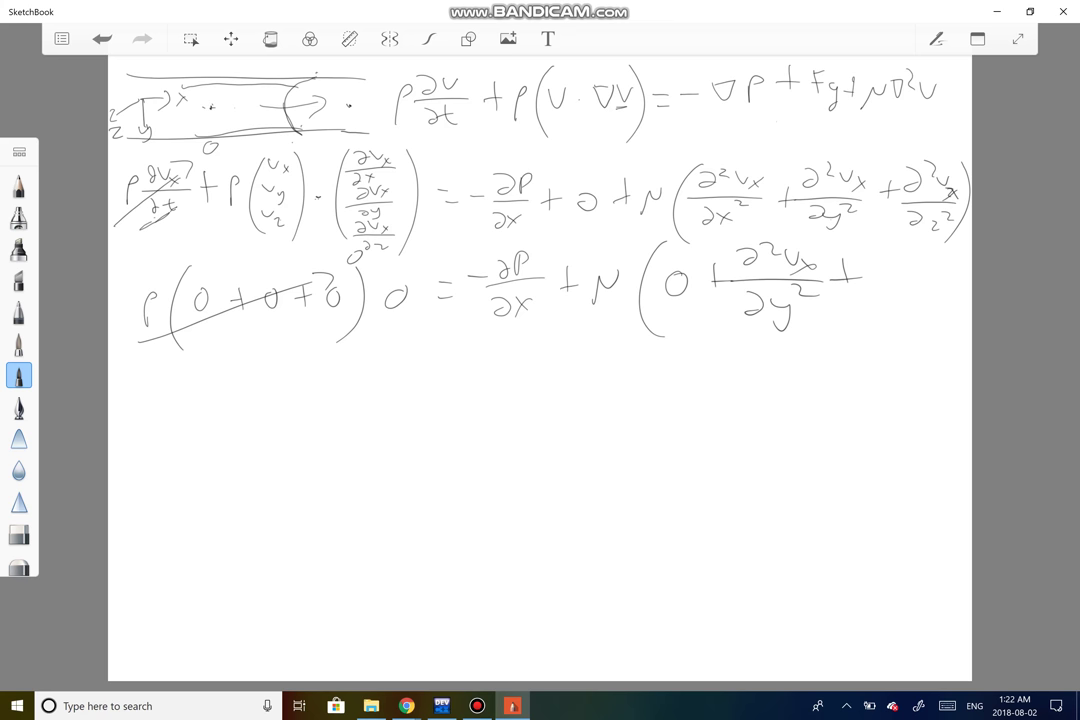
drag(893, 268, 894, 325)
drag(477, 326, 535, 320)
Step: Write ∂P/∂x = ν(∂²vx/∂y²) below, then strike ν and move it left as 1/ν
drag(316, 360, 309, 374)
mouse_move(333, 378)
mouse_down()
mouse_move(336, 364)
mouse_move(355, 378)
mouse_move(310, 410)
mouse_move(341, 411)
mouse_up()
drag(340, 394, 327, 412)
mouse_move(372, 375)
mouse_down()
mouse_move(389, 373)
mouse_move(410, 405)
mouse_move(424, 386)
mouse_up()
mouse_move(484, 356)
mouse_down()
mouse_move(466, 395)
mouse_move(485, 424)
mouse_move(494, 364)
mouse_move(531, 355)
mouse_move(562, 364)
mouse_up()
mouse_move(561, 351)
mouse_down()
mouse_move(549, 366)
mouse_move(577, 366)
mouse_up()
mouse_move(510, 387)
mouse_down()
mouse_move(543, 393)
mouse_move(540, 424)
mouse_up()
drag(561, 378, 575, 384)
drag(585, 340, 549, 456)
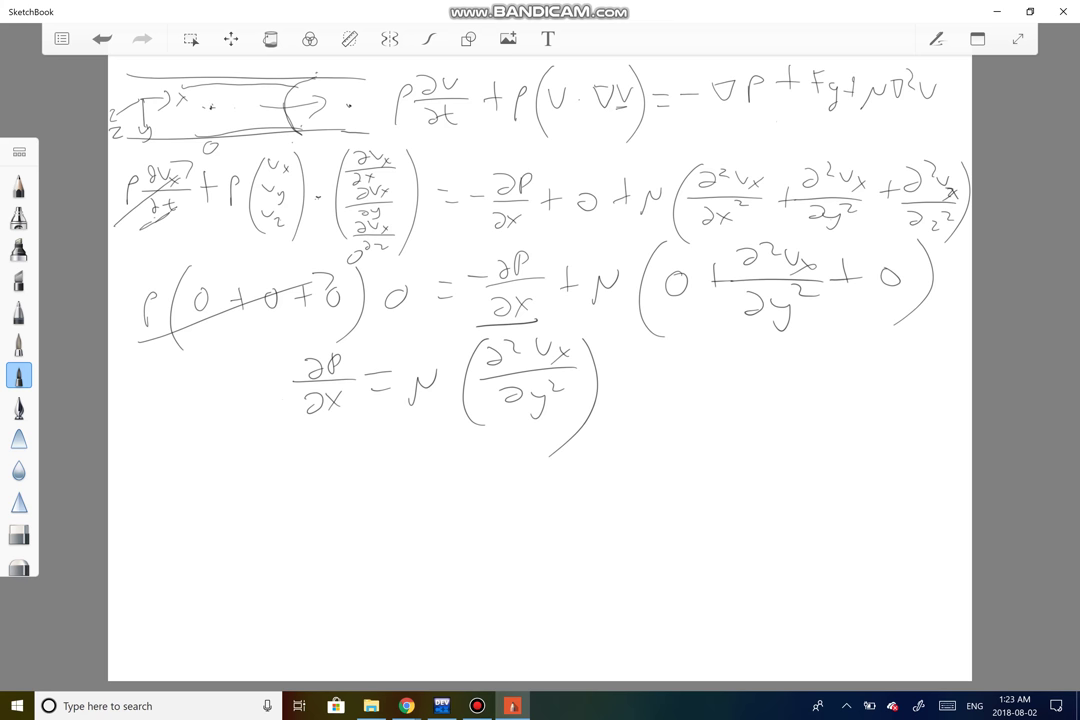
drag(437, 371, 406, 405)
drag(263, 362, 273, 390)
Step: Write ∂vx/∂y = ∫(1/ν)(∂P/∂x)dy on a new line
drag(186, 438, 241, 446)
mouse_move(242, 448)
mouse_down()
mouse_move(256, 459)
mouse_move(243, 462)
mouse_move(272, 464)
mouse_move(207, 498)
mouse_move(240, 511)
mouse_up()
drag(289, 461, 302, 460)
drag(290, 470, 303, 469)
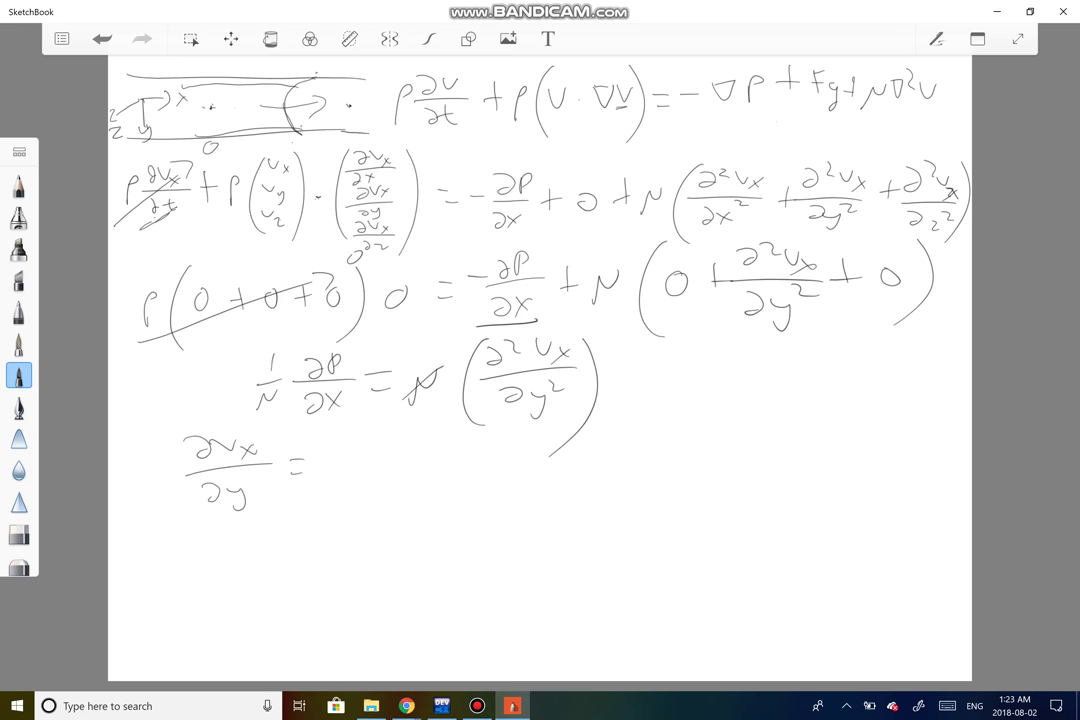
drag(377, 428, 347, 513)
drag(404, 433, 416, 464)
mouse_move(391, 482)
mouse_down()
mouse_move(394, 500)
mouse_move(414, 477)
mouse_up()
mouse_move(452, 434)
mouse_down()
mouse_move(457, 448)
mouse_move(470, 436)
mouse_move(478, 462)
mouse_move(451, 492)
mouse_up()
mouse_move(515, 467)
mouse_down()
mouse_move(522, 452)
mouse_move(540, 490)
mouse_move(621, 459)
mouse_up()
Step: Complete the integrated result as = (1/ν)(∂P/∂x)y + C1
mouse_move(615, 466)
mouse_down()
mouse_move(658, 466)
mouse_move(632, 483)
mouse_up()
mouse_move(674, 443)
mouse_down()
mouse_move(665, 454)
mouse_move(692, 451)
mouse_move(717, 466)
mouse_move(670, 485)
mouse_move(706, 491)
mouse_move(692, 492)
mouse_up()
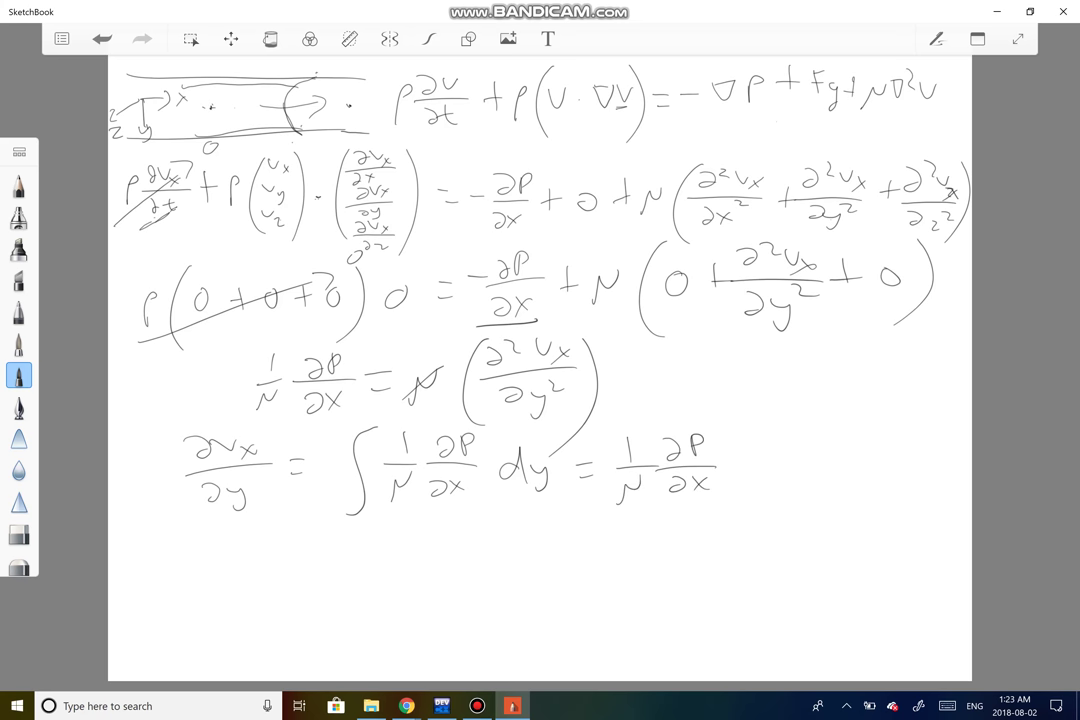
mouse_move(735, 452)
mouse_down()
mouse_move(739, 484)
mouse_move(788, 462)
mouse_up()
mouse_move(776, 451)
mouse_down()
mouse_move(776, 474)
mouse_move(824, 467)
mouse_up()
Step: Write the final expression (1/2ν)(∂p/∂x)y² + C1y + C2
mouse_move(219, 528)
mouse_down()
mouse_move(218, 547)
mouse_move(248, 551)
mouse_move(217, 574)
mouse_move(232, 567)
mouse_up()
mouse_move(268, 525)
mouse_down()
mouse_move(274, 540)
mouse_move(312, 549)
mouse_up()
mouse_move(270, 558)
mouse_down()
mouse_move(278, 574)
mouse_move(324, 580)
mouse_move(349, 554)
mouse_move(385, 550)
mouse_move(438, 569)
mouse_up()
mouse_move(488, 530)
mouse_down()
mouse_move(488, 548)
mouse_move(498, 540)
mouse_up()
mouse_move(524, 533)
mouse_down()
mouse_move(524, 552)
mouse_move(545, 552)
mouse_up()
Step: Box the result, label it vx =, and touch up the ν in the denominator
mouse_move(150, 590)
mouse_down()
mouse_move(568, 518)
mouse_move(145, 520)
mouse_move(150, 592)
mouse_up()
drag(150, 543, 180, 562)
drag(180, 550, 168, 563)
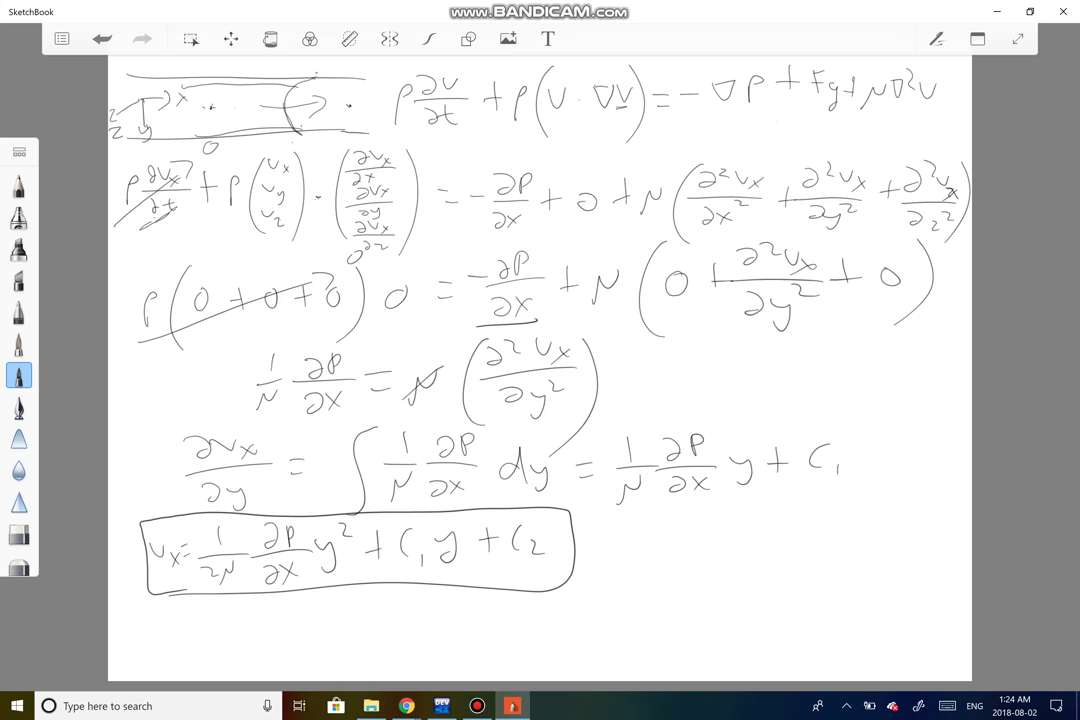
drag(221, 580, 246, 585)
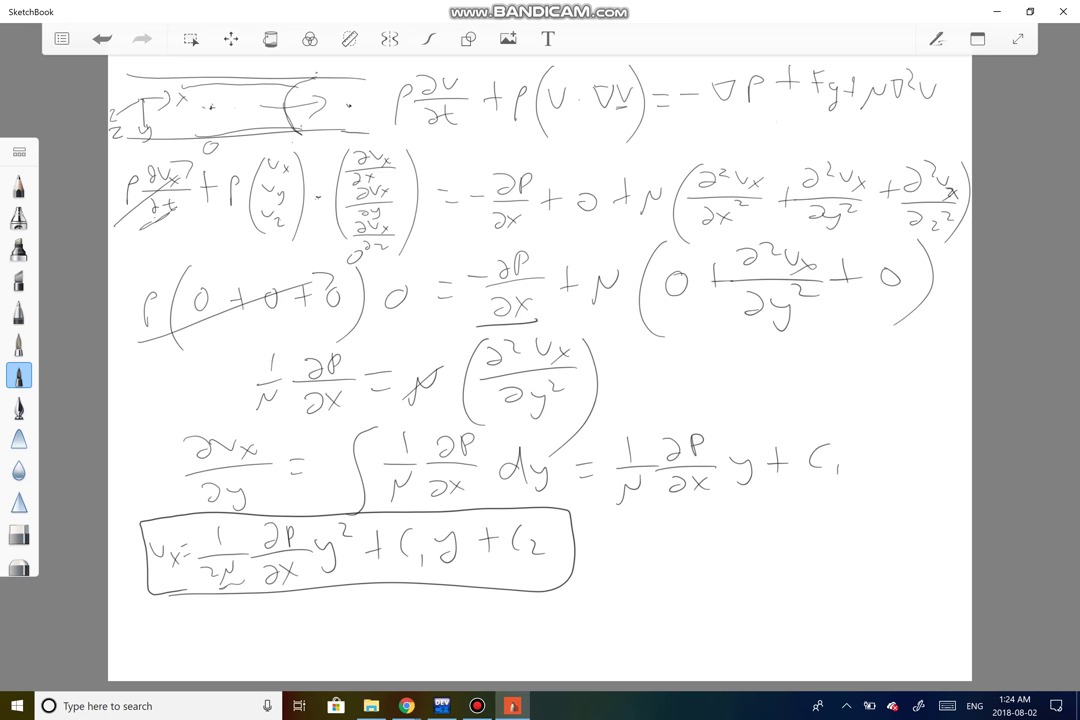